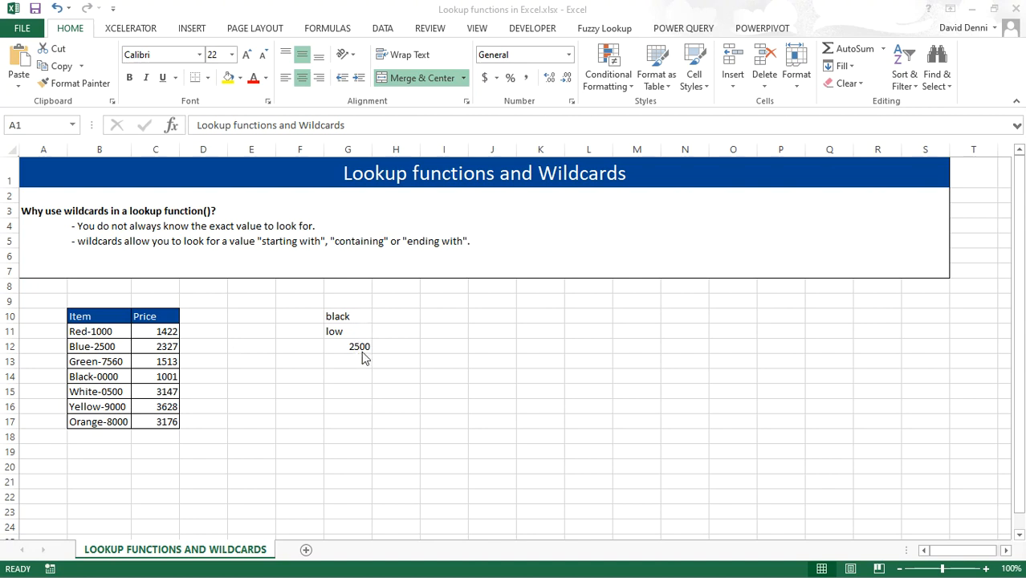
# - Enter =VLOOKUP(G10,B11:C17,2,FALSE) in H10 to look up the price for "black" with an exact match
pyautogui.click(397, 318)
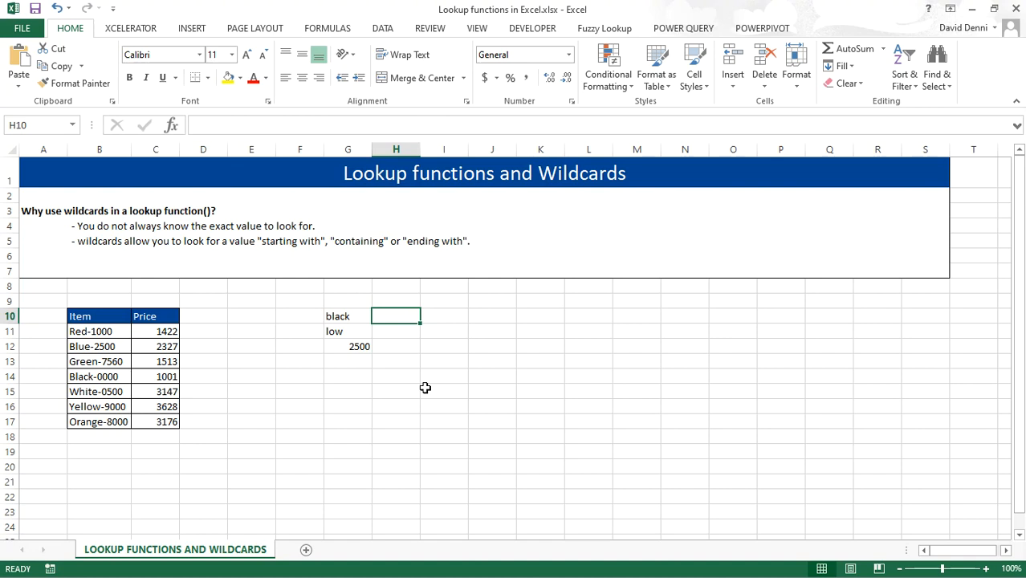
pyautogui.write('=')
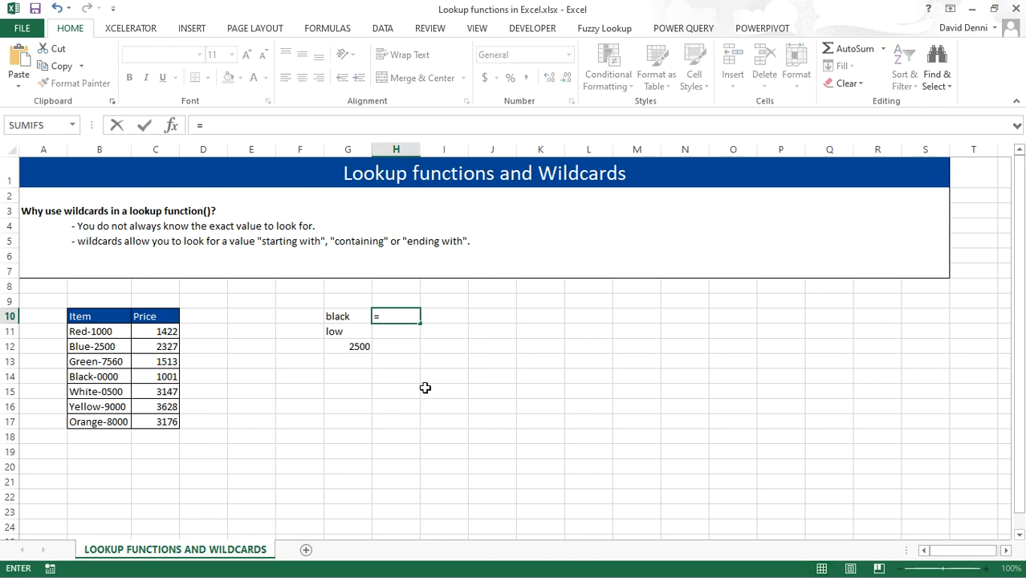
pyautogui.write('VLOOKUP(')
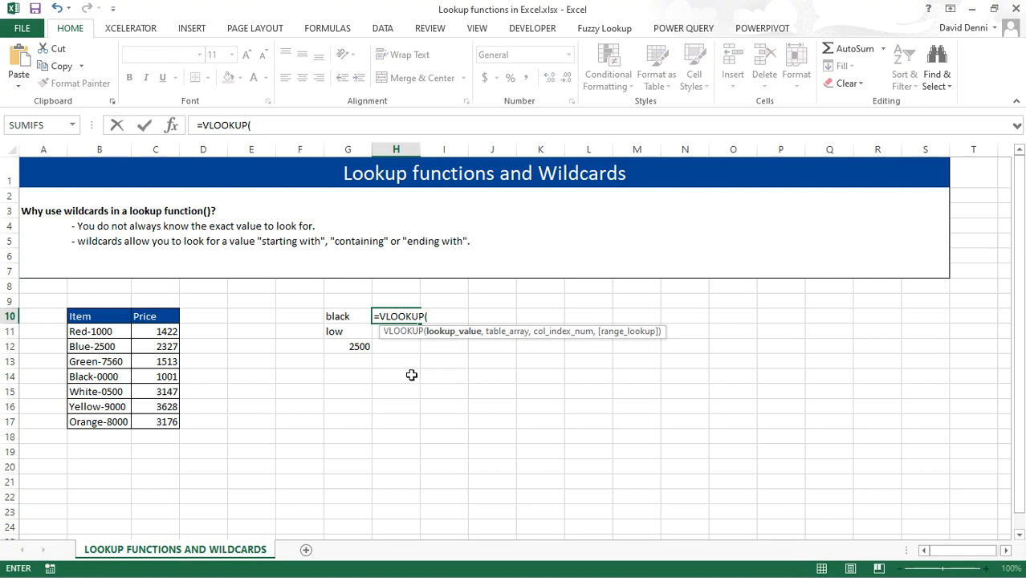
pyautogui.click(345, 317)
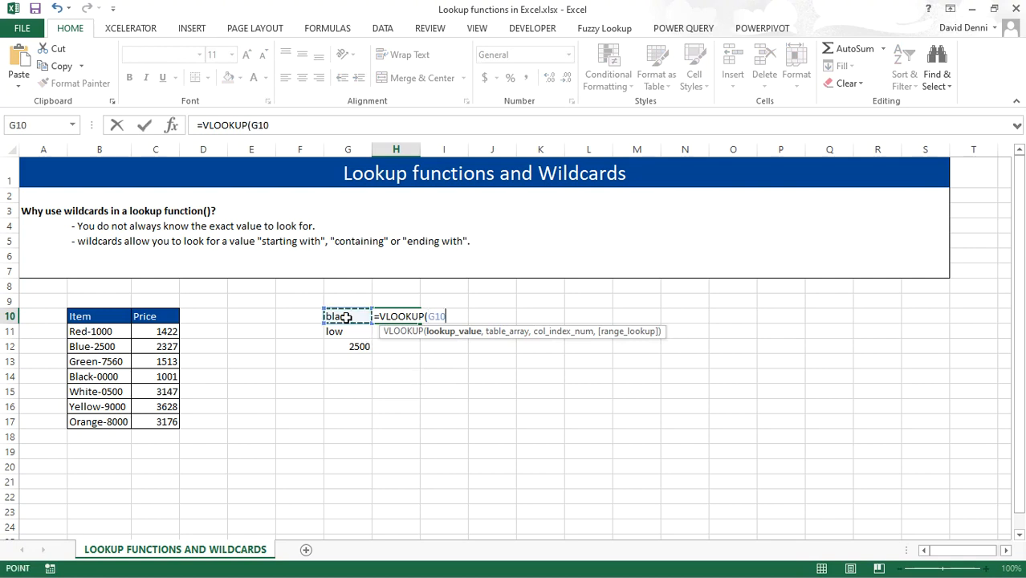
pyautogui.write(',')
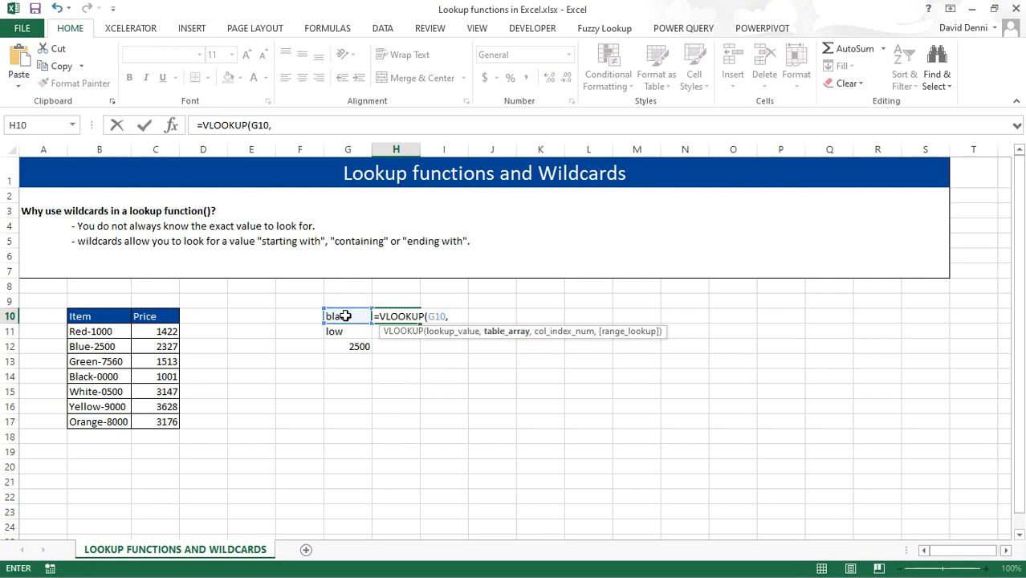
pyautogui.moveTo(96, 331); pyautogui.dragTo(147, 423)
pyautogui.write(',')
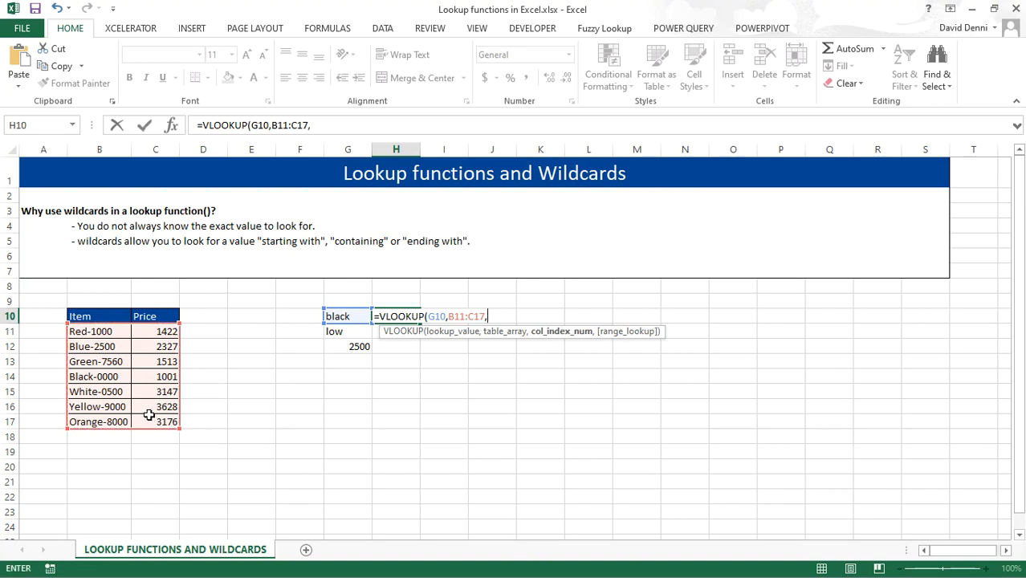
pyautogui.write('2,FALSE')
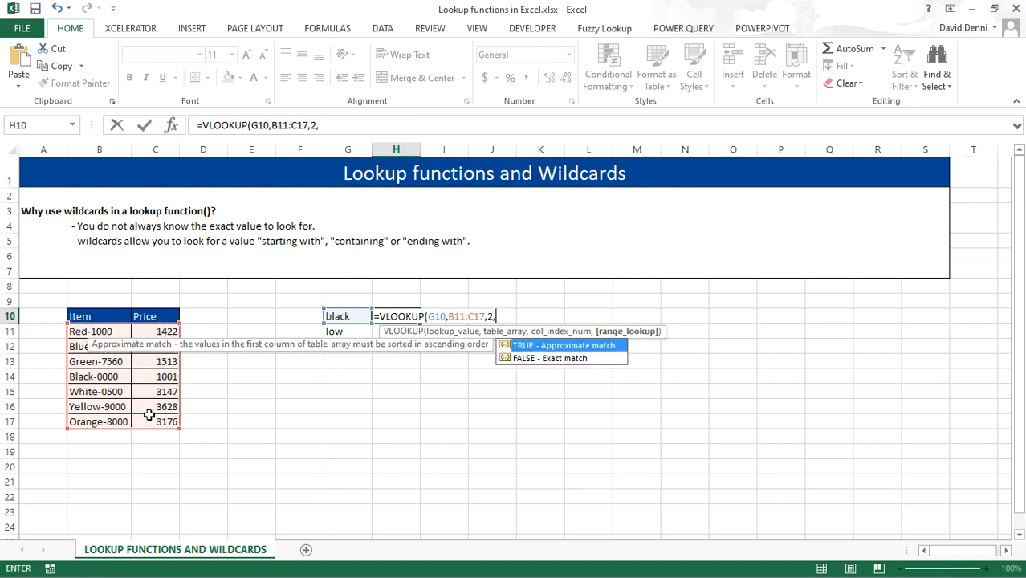
pyautogui.write(')')
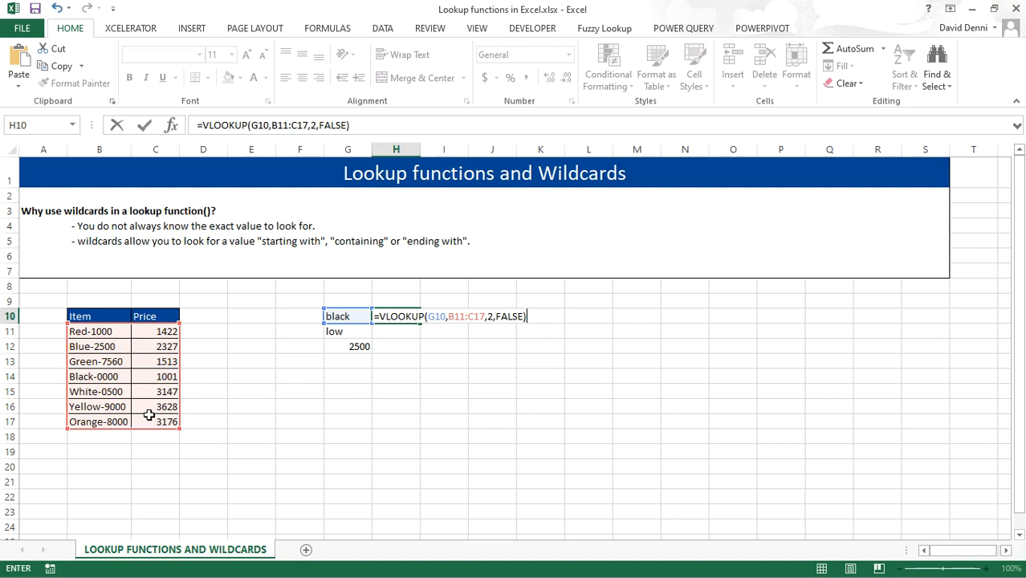
pyautogui.press('Return')
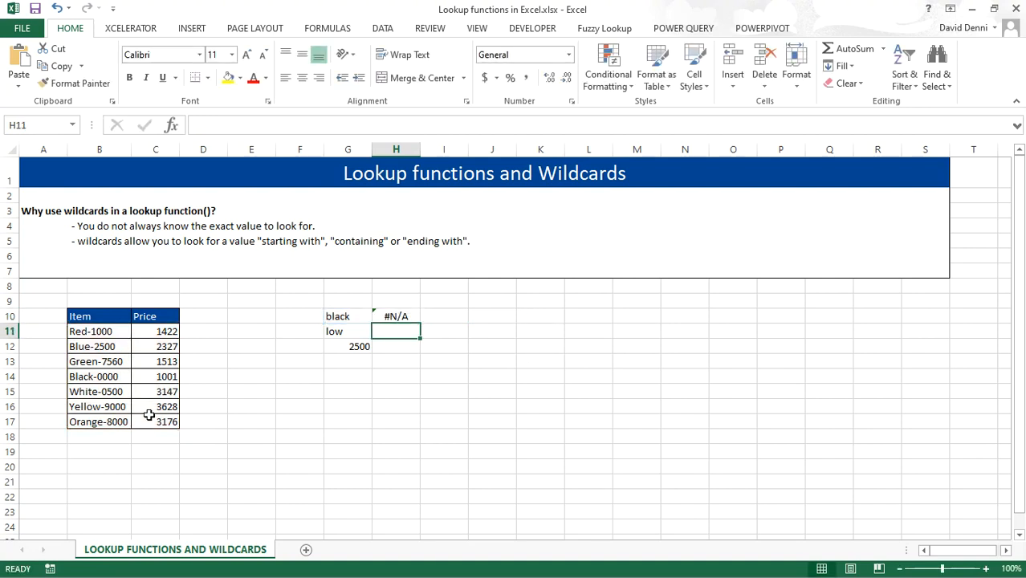
# - Change the lookup value in H10's VLOOKUP formula to G10 & "*" so it matches items starting with "black", and check it against the price table
pyautogui.click(402, 316)
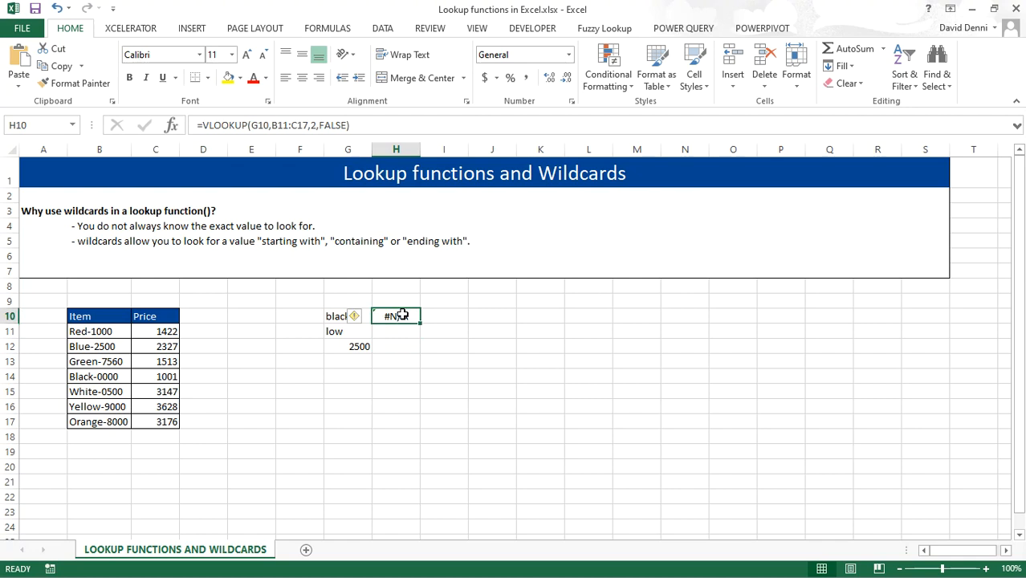
pyautogui.click(269, 125)
pyautogui.write('&')
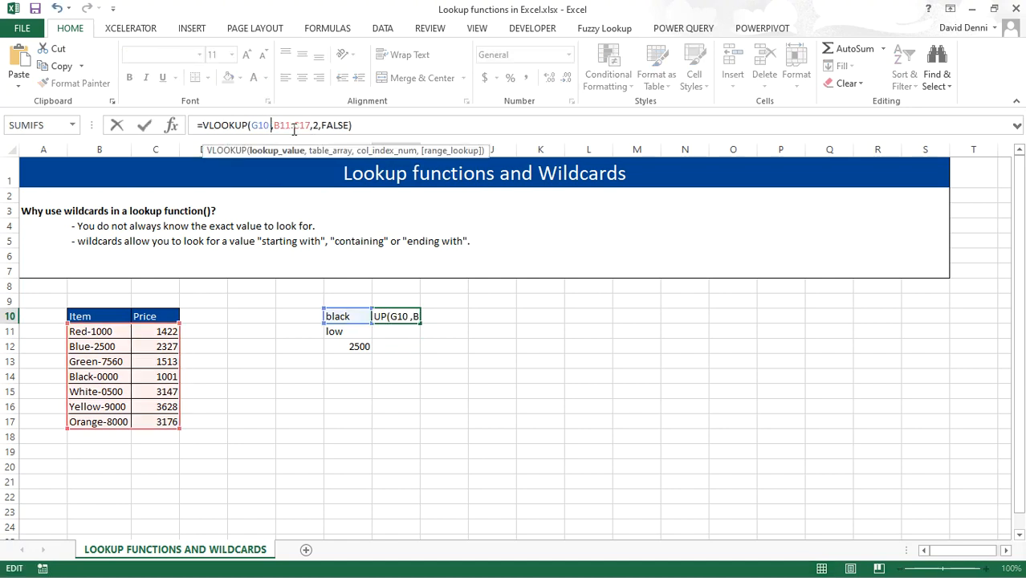
pyautogui.write(' "')
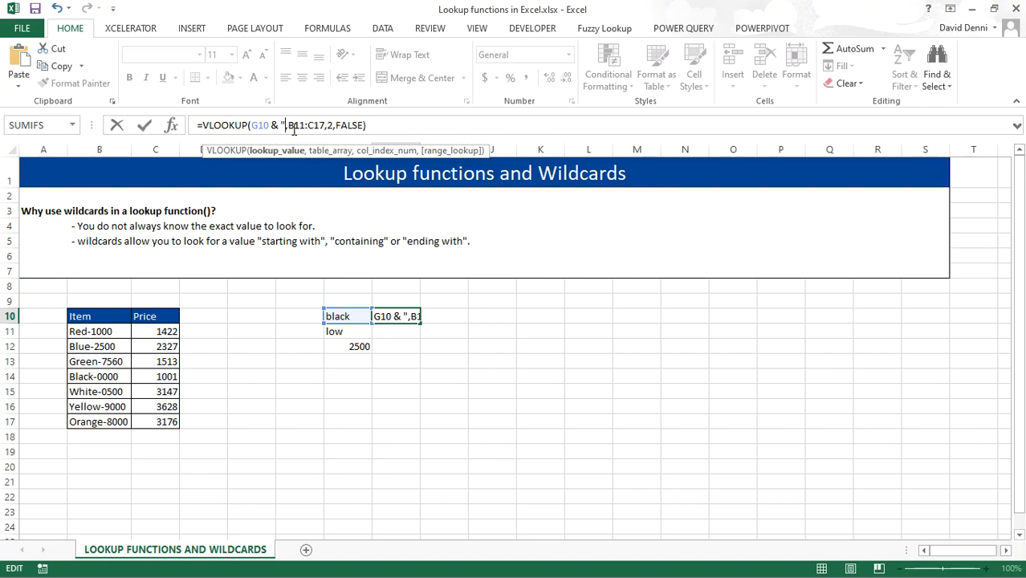
pyautogui.write('*"')
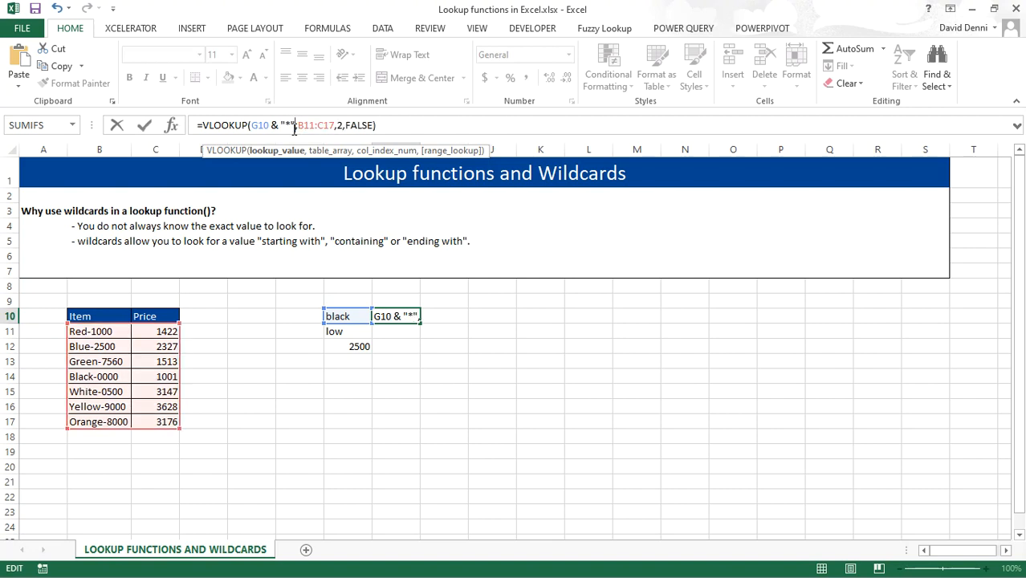
pyautogui.click(400, 128)
pyautogui.press('Return')
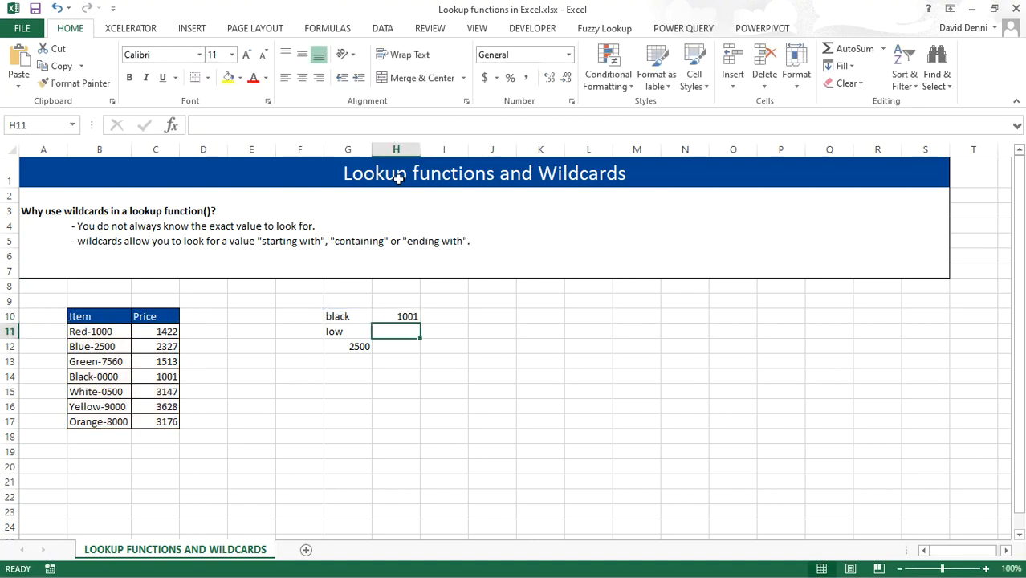
pyautogui.click(152, 378)
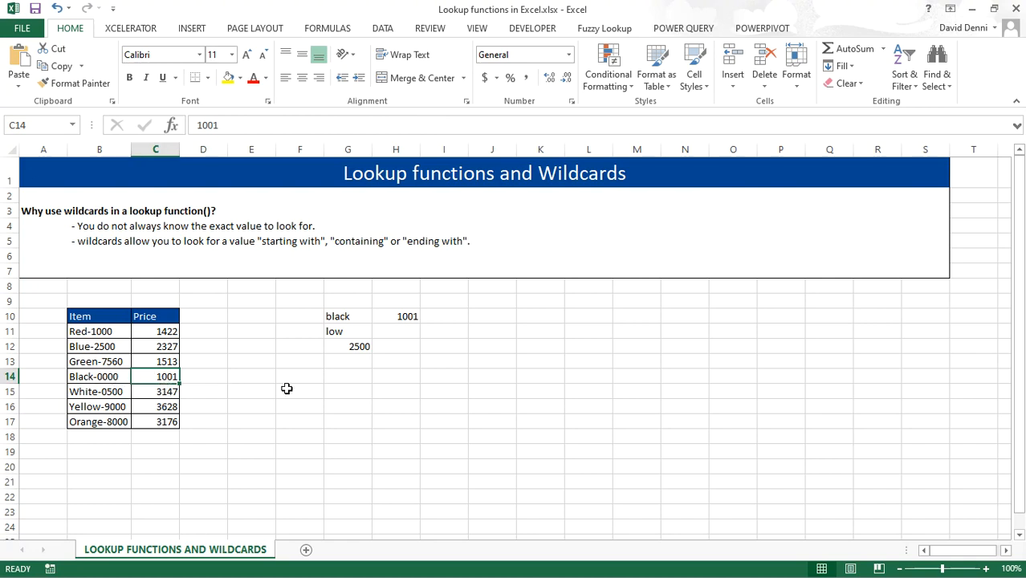
pyautogui.click(407, 317)
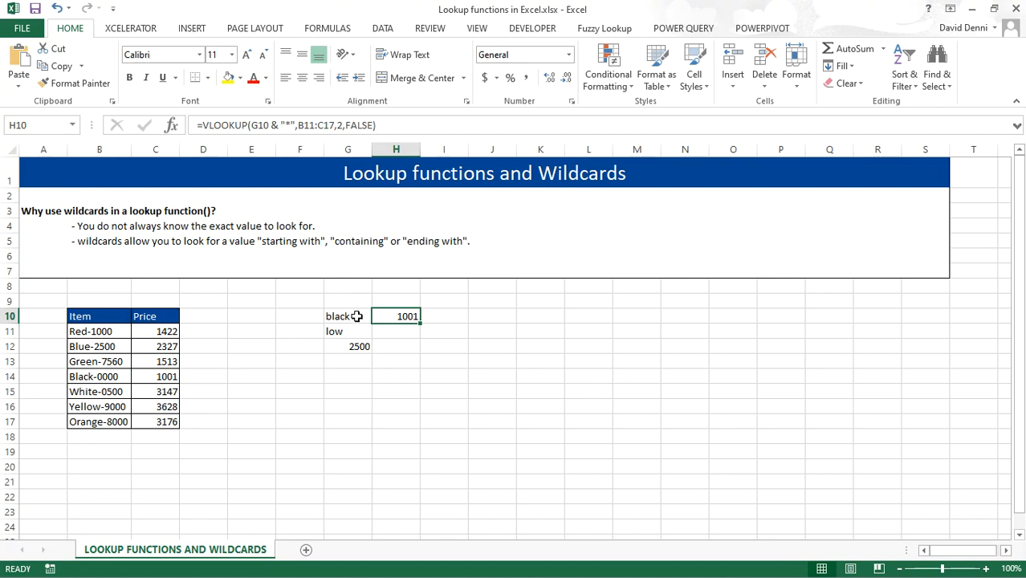
# - Enter =VLOOKUP("*" & G11 & "*",B11:C17,2,FALSE) in H11 to find the price of the item containing "low", and check it against the table
pyautogui.click(391, 329)
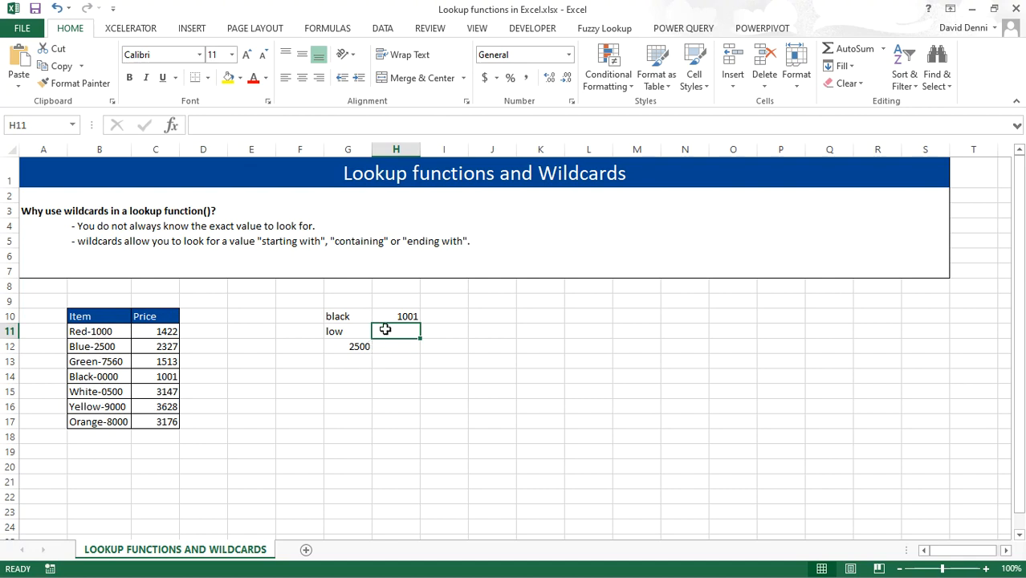
pyautogui.click(239, 126)
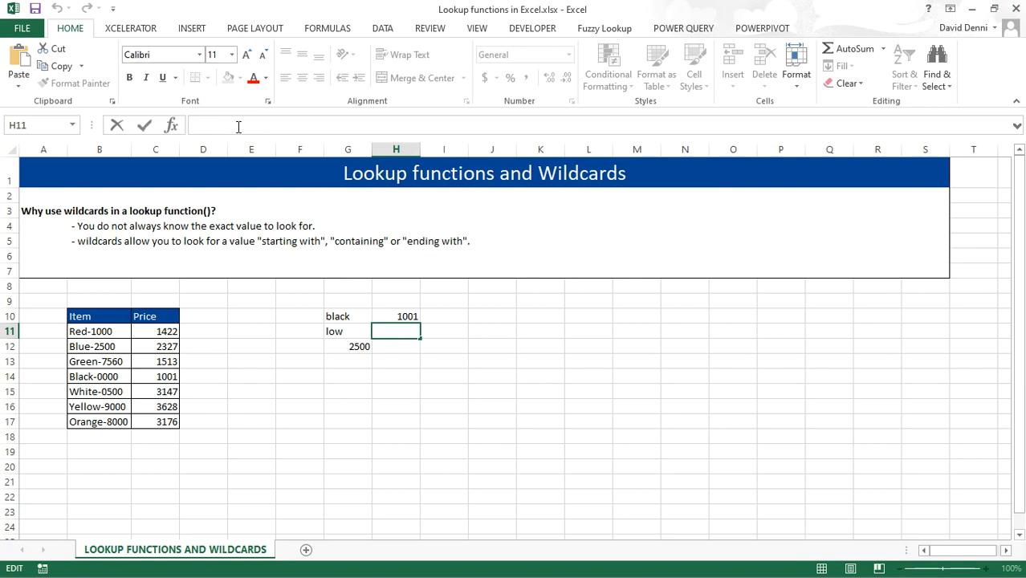
pyautogui.write('=VLOOKU')
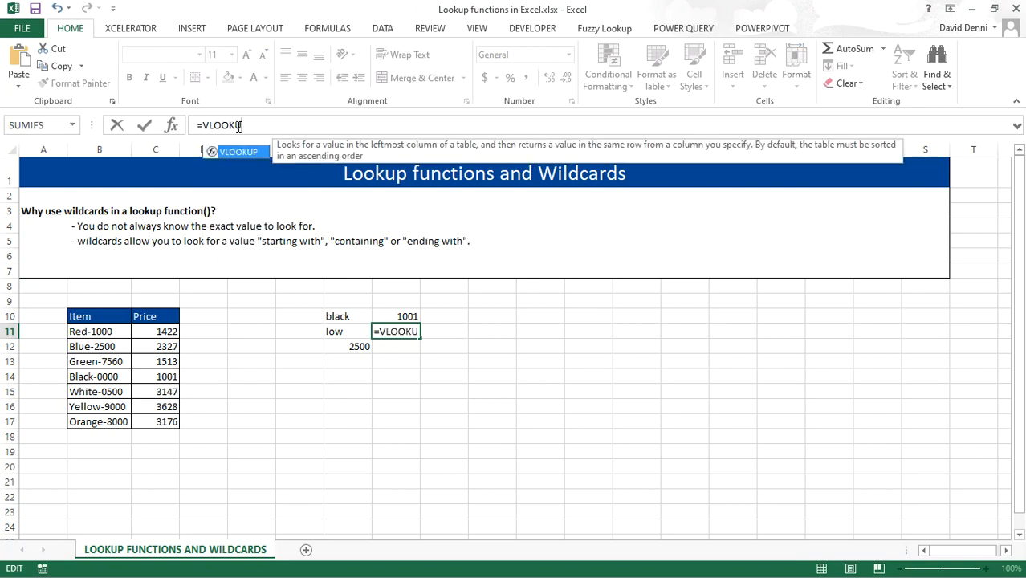
pyautogui.write('P(')
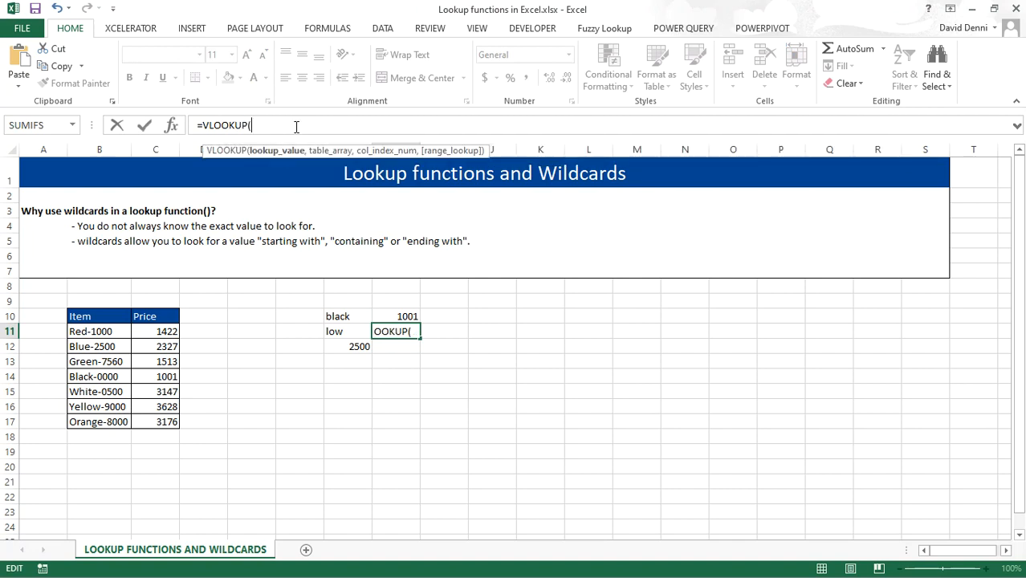
pyautogui.write('"*" &')
pyautogui.click(354, 331)
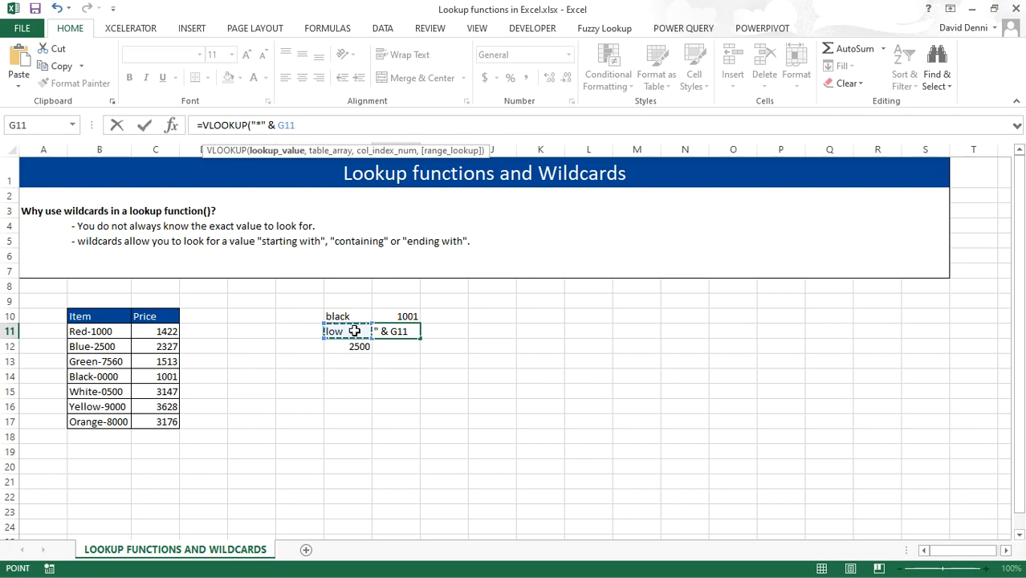
pyautogui.write('& ')
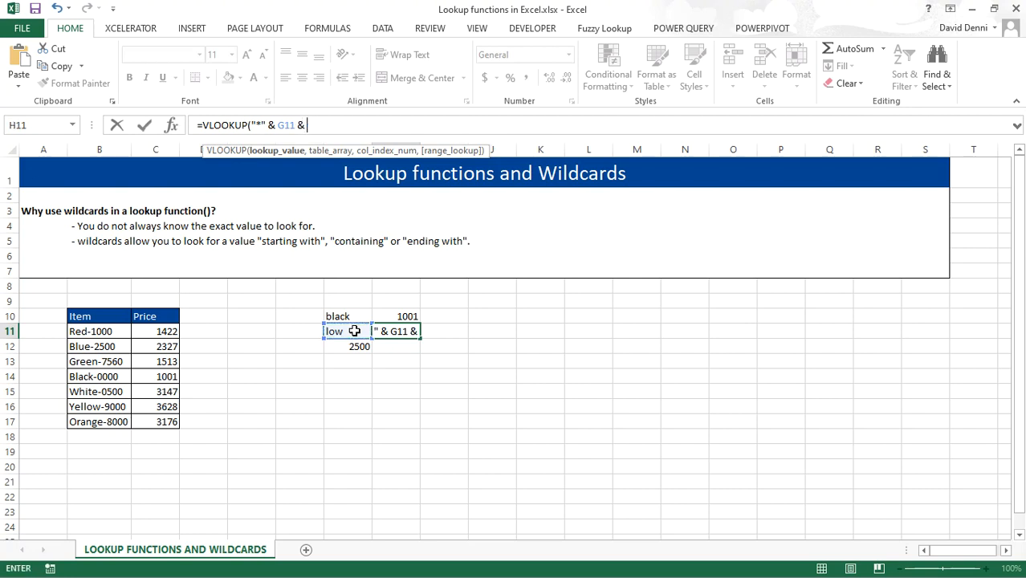
pyautogui.write('"*",')
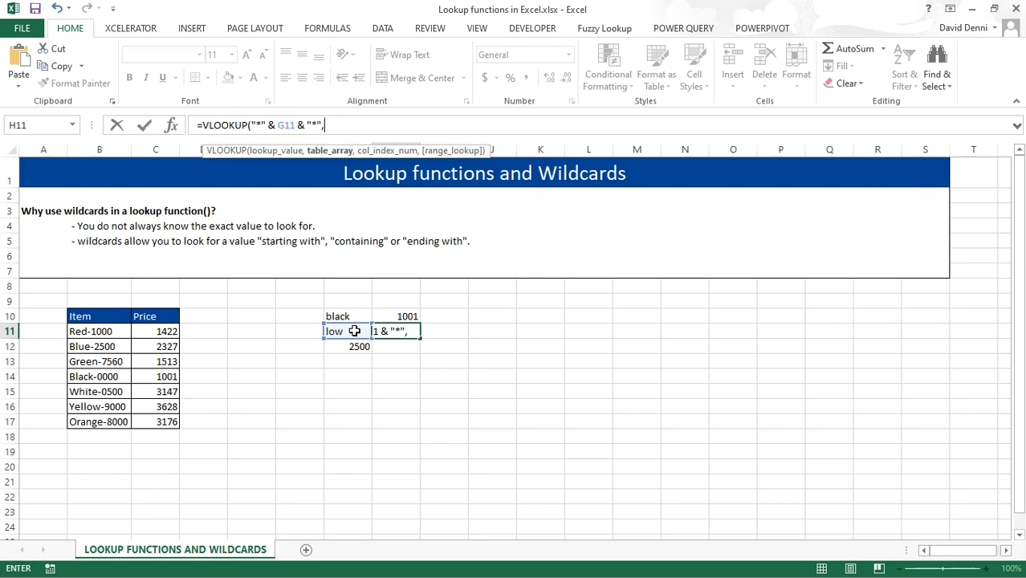
pyautogui.moveTo(100, 328); pyautogui.dragTo(147, 419)
pyautogui.write(',')
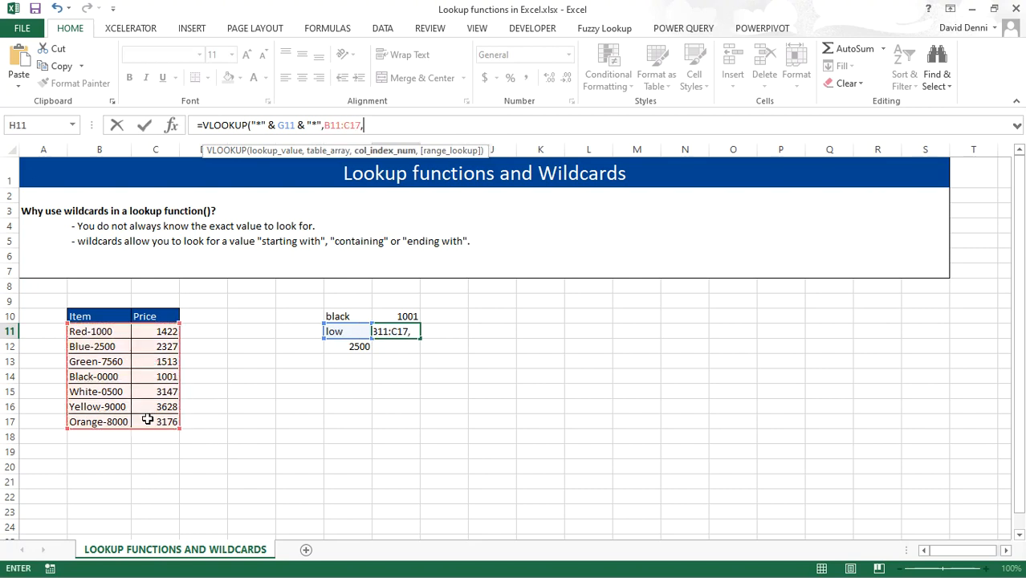
pyautogui.write('2,')
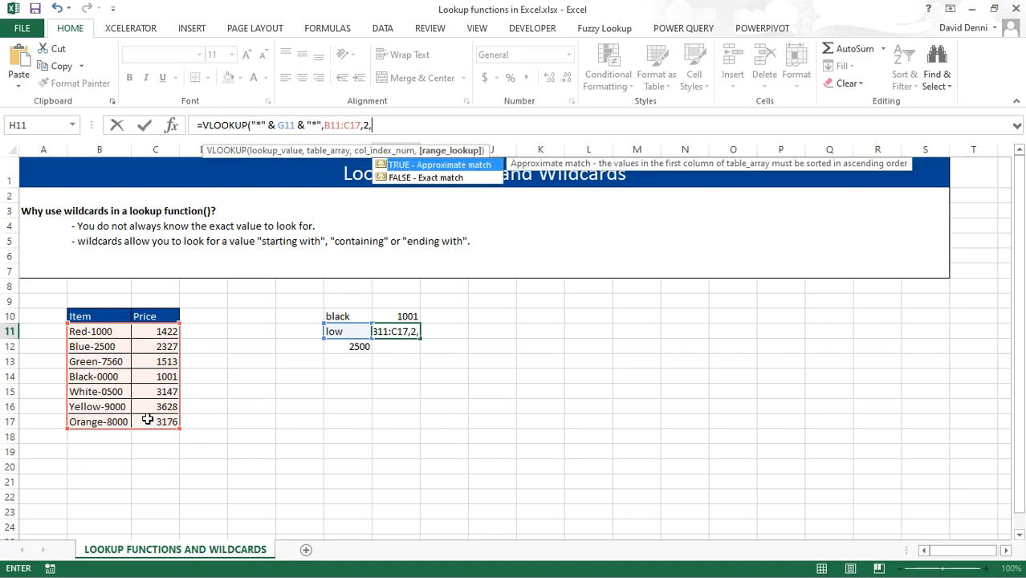
pyautogui.write('FALSE')
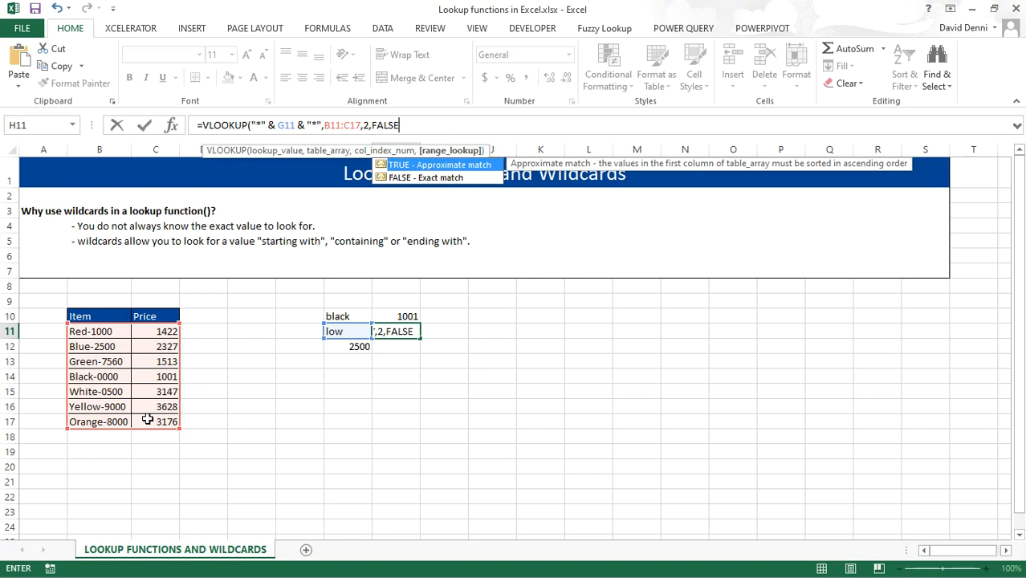
pyautogui.write(')')
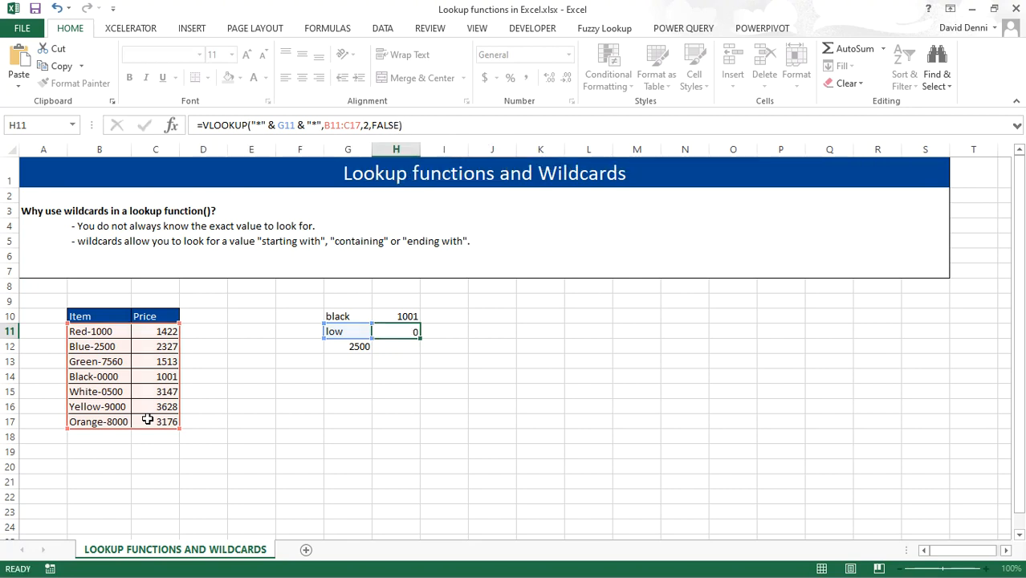
pyautogui.press('Return')
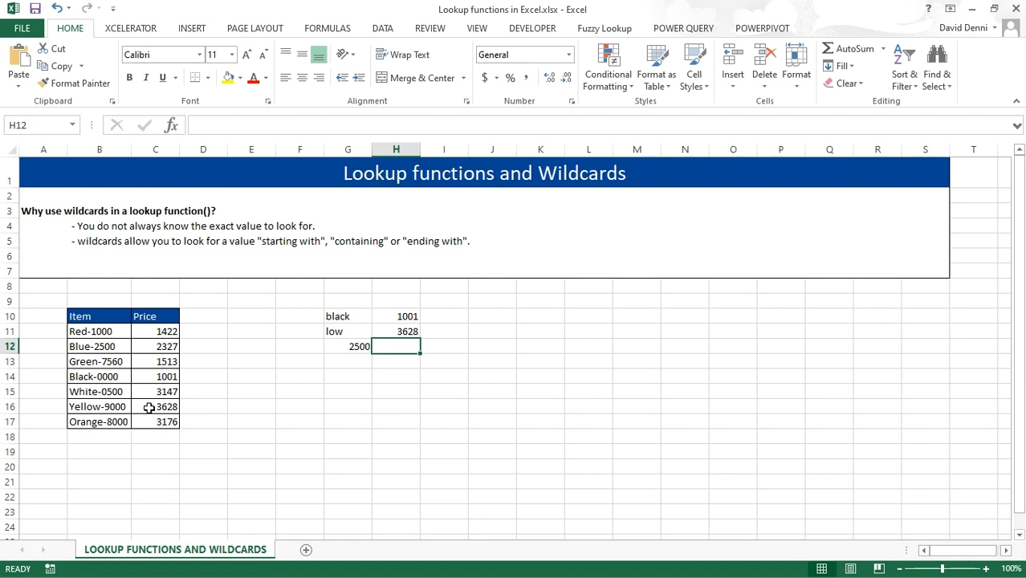
pyautogui.click(146, 406)
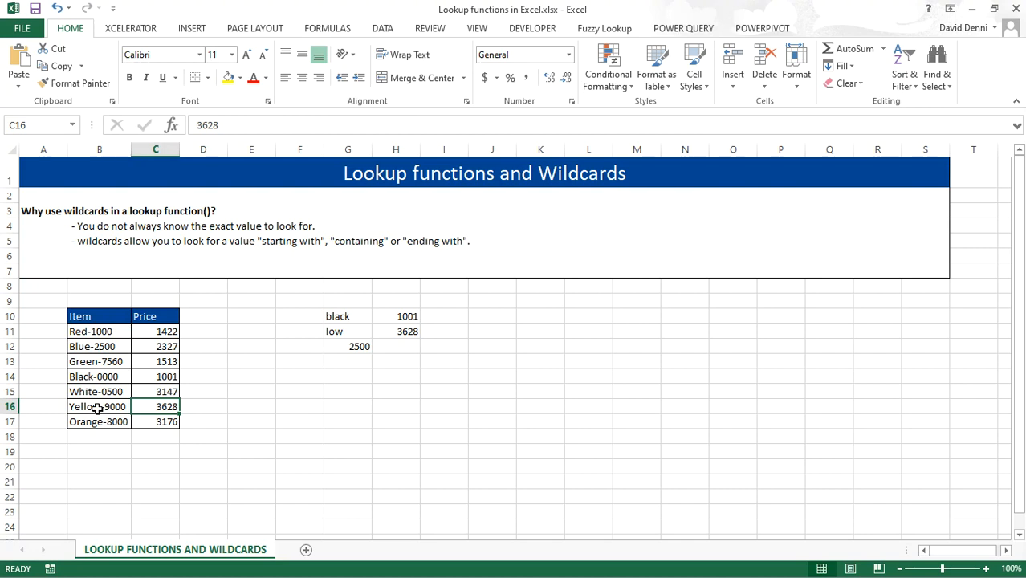
# - Enter =VLOOKUP("*" & G12,B11:C17,2,FALSE) in H12 to find the price of the item ending with 2500, and check it against the table
pyautogui.click(396, 347)
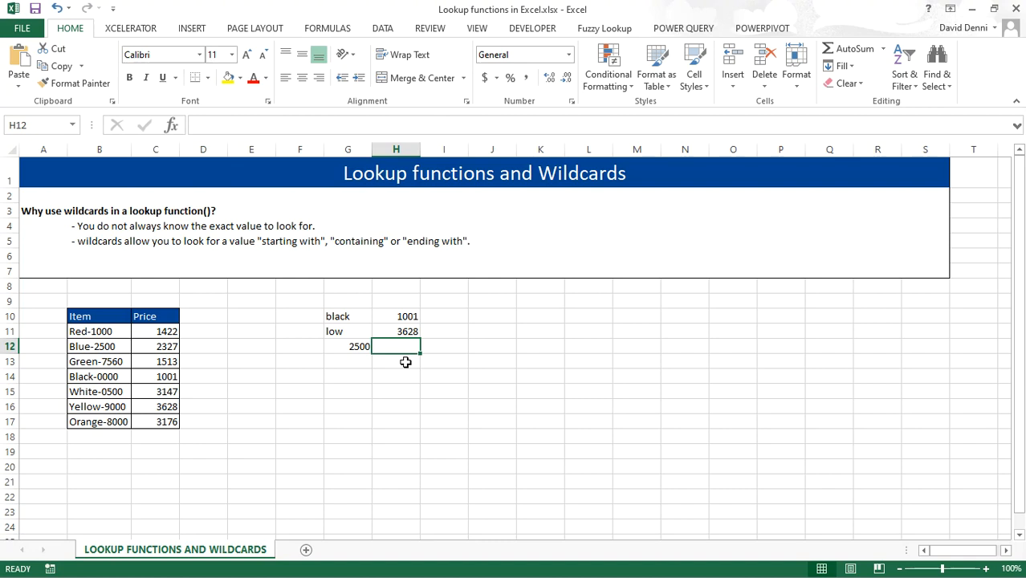
pyautogui.write('=')
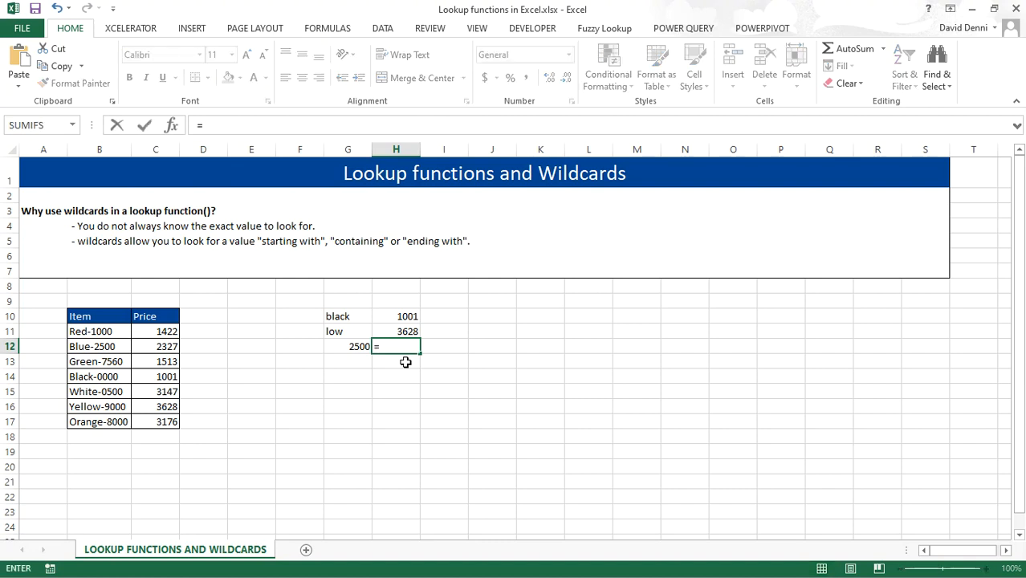
pyautogui.write('VLOOKUP(')
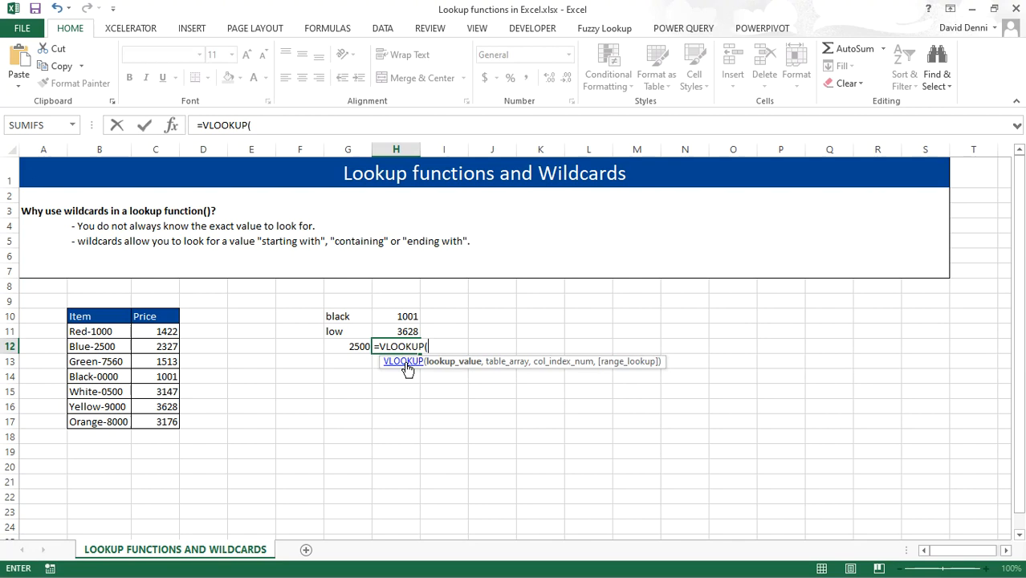
pyautogui.write('"*" &')
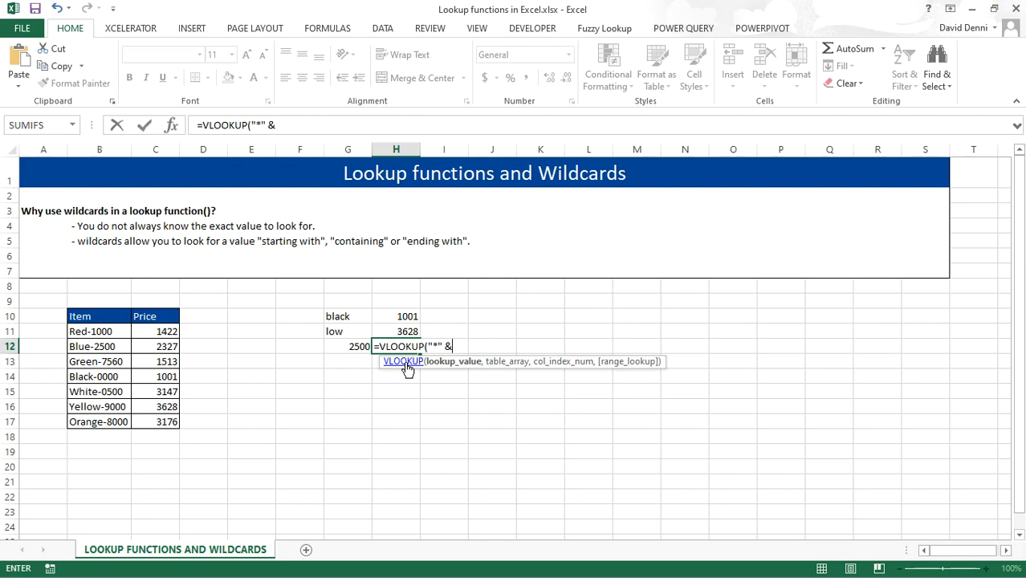
pyautogui.click(341, 347)
pyautogui.write(',')
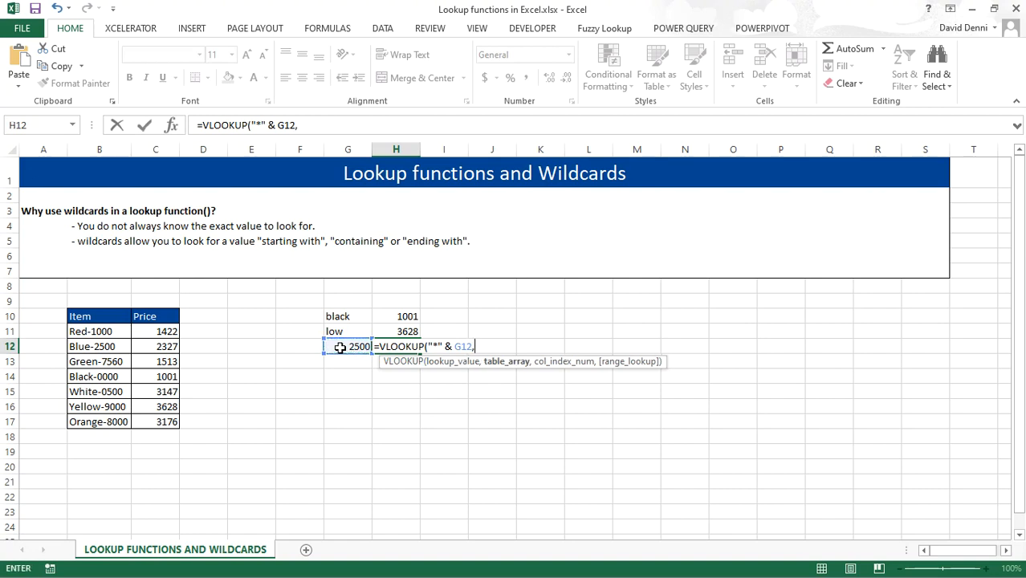
pyautogui.moveTo(113, 331); pyautogui.dragTo(138, 418)
pyautogui.write(',')
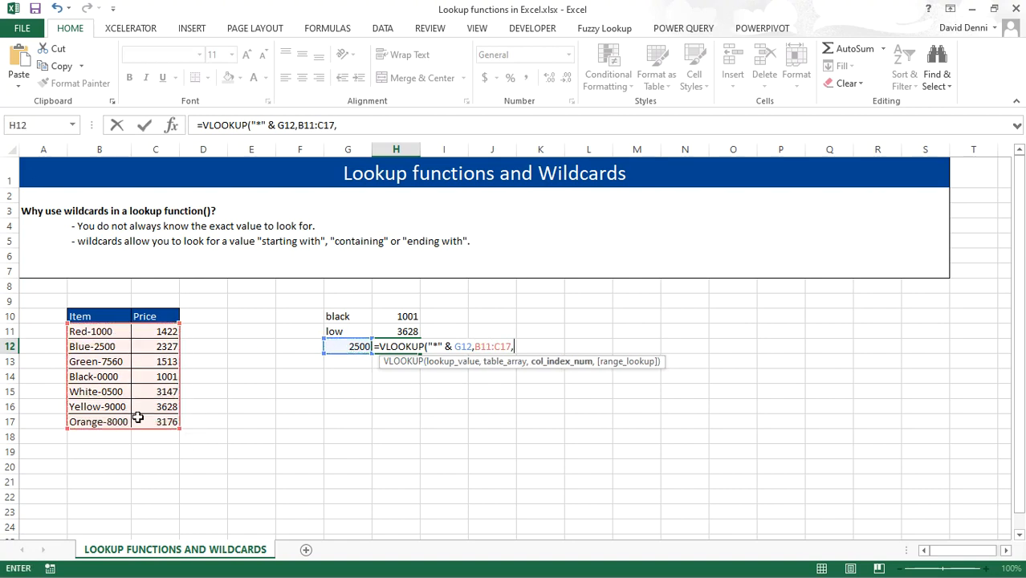
pyautogui.write('2,FALSE')
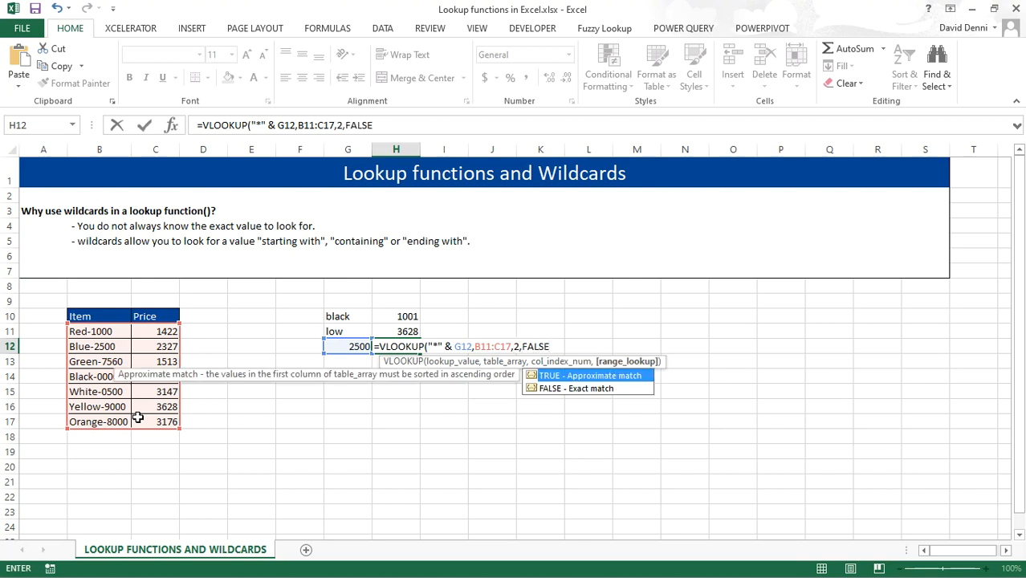
pyautogui.write(')')
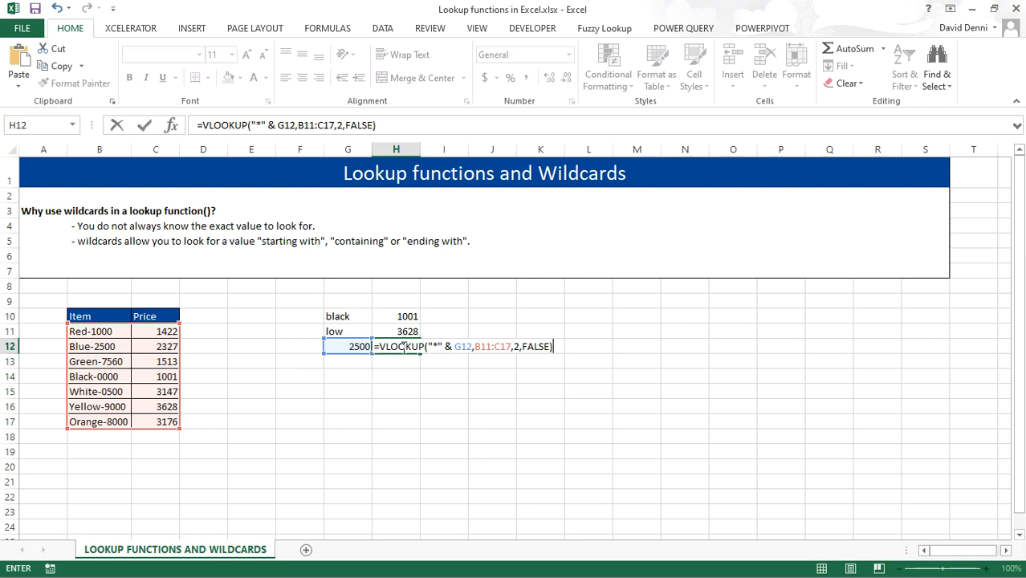
pyautogui.press('Return')
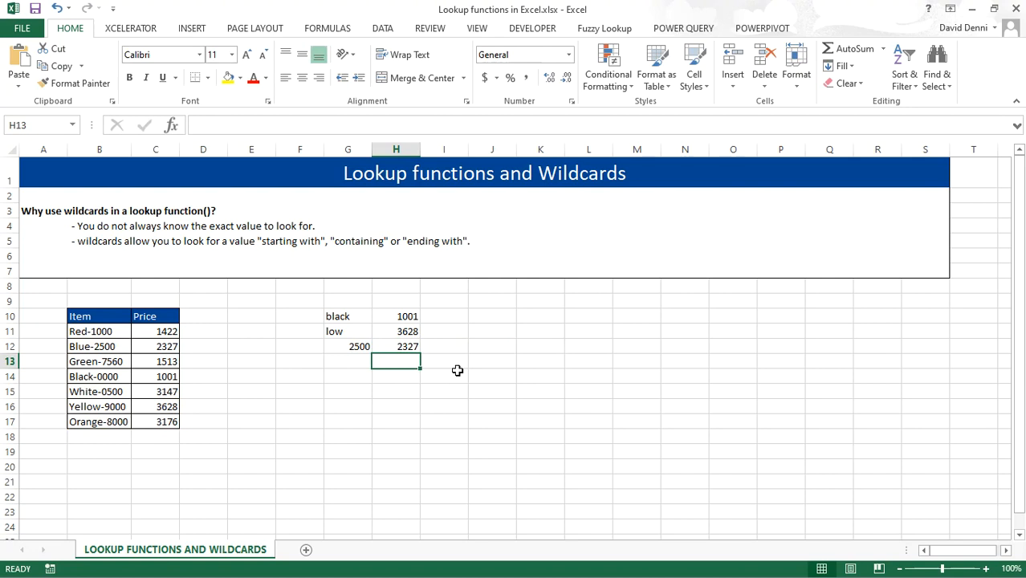
pyautogui.click(109, 347)
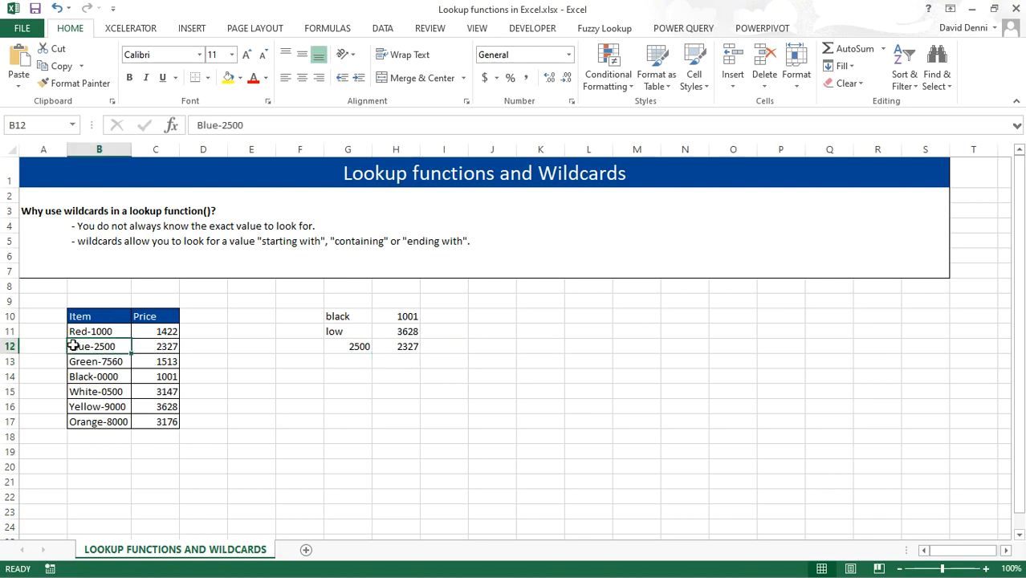
pyautogui.click(148, 346)
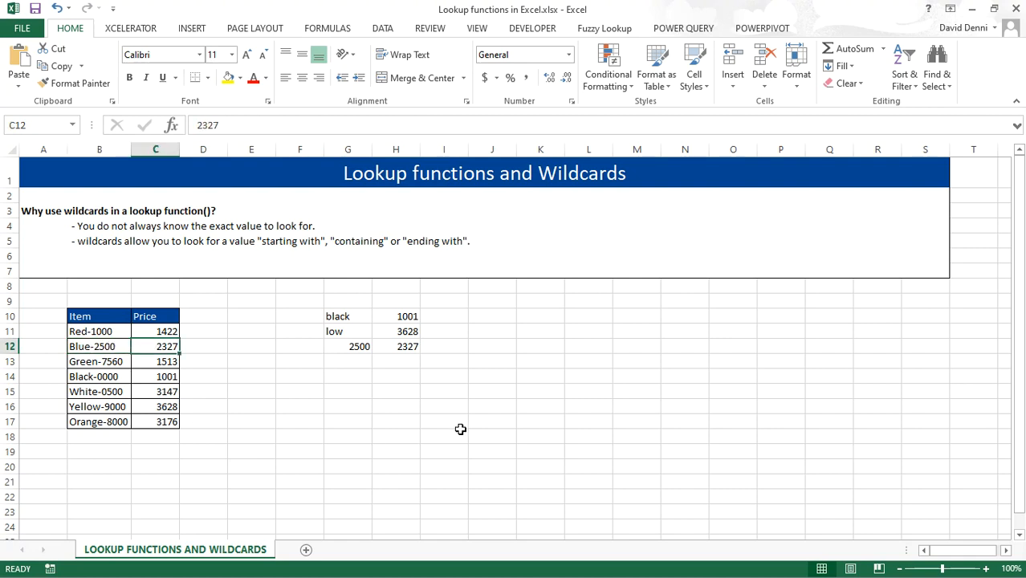